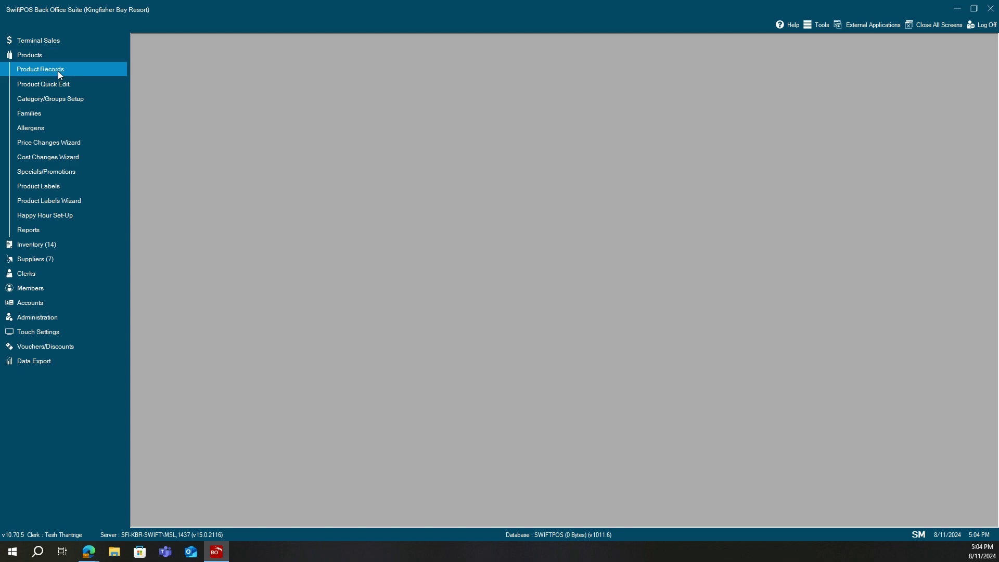
Step: Examine the supplier records of product KEG - 4 PINES PACIFIC ALE KEG 49.5L and where another supplier can be added
click(58, 71)
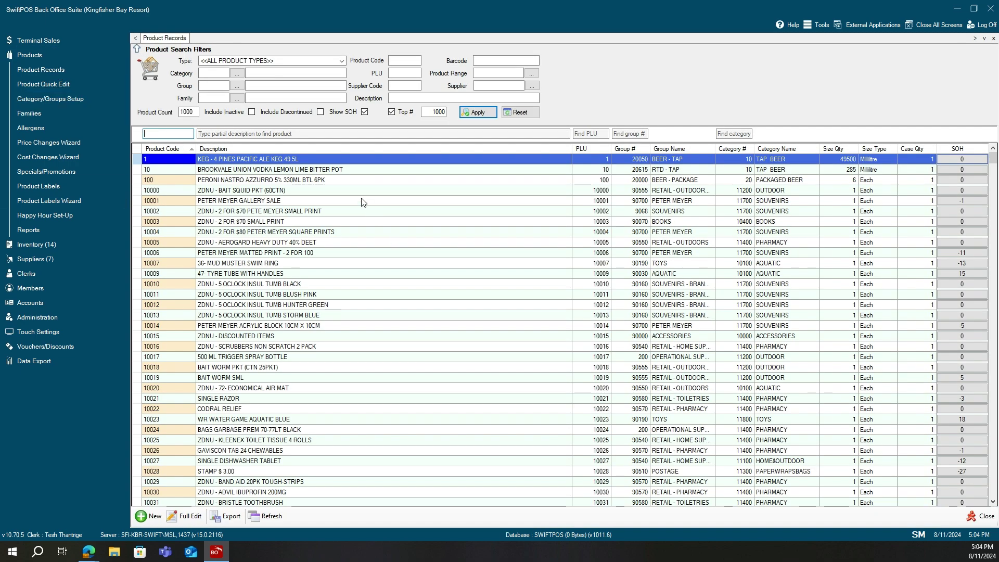
double_click(292, 159)
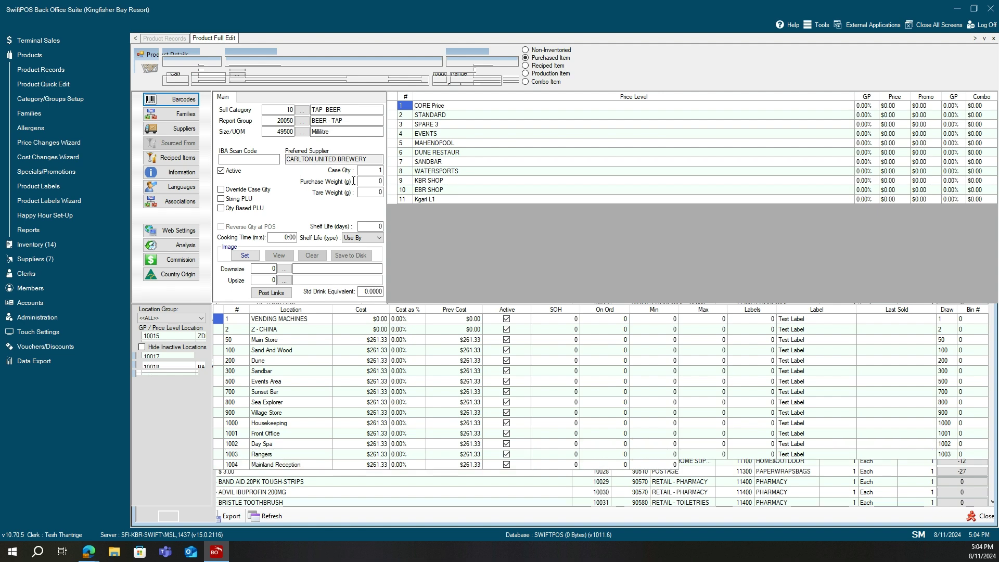
click(180, 129)
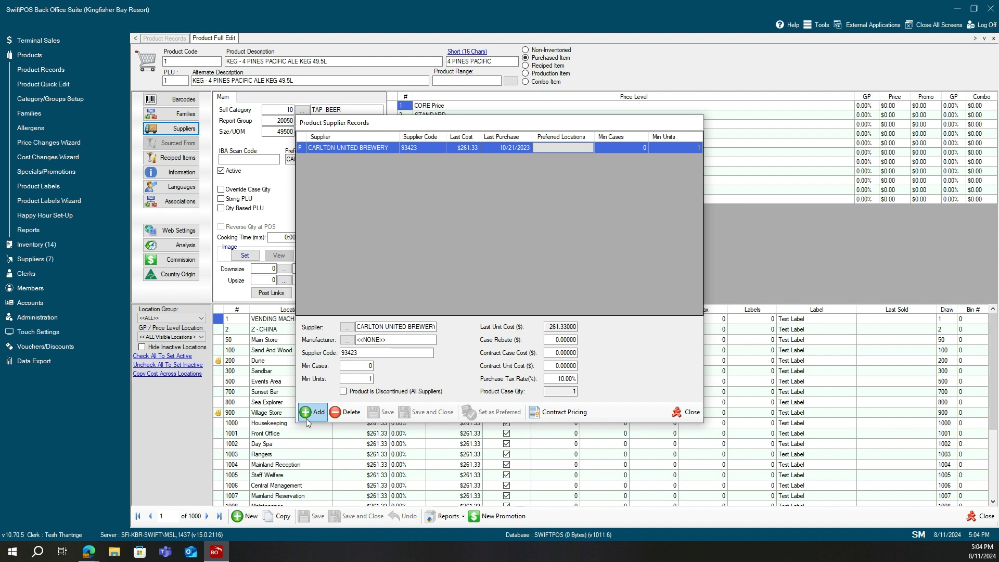
click(312, 412)
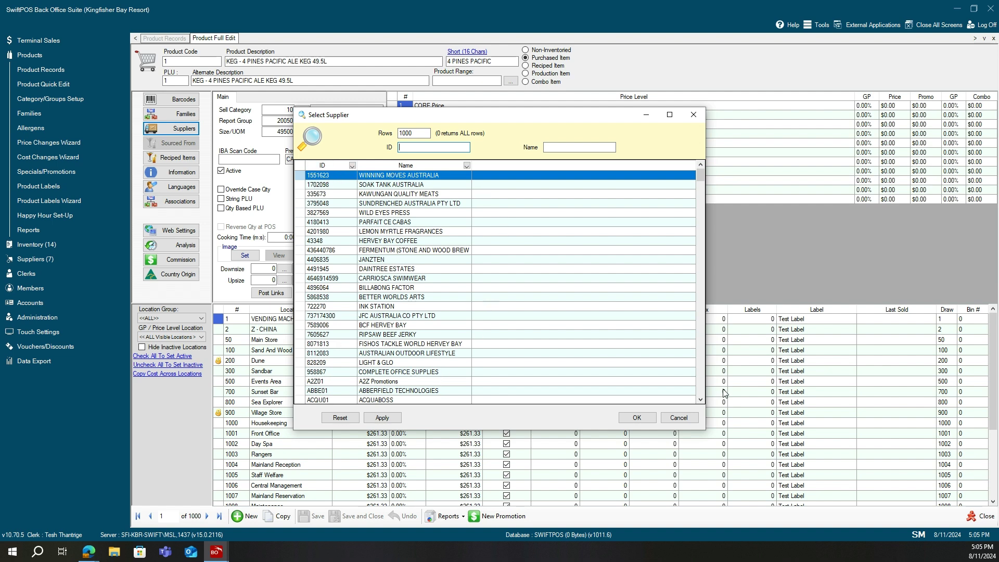
click(680, 417)
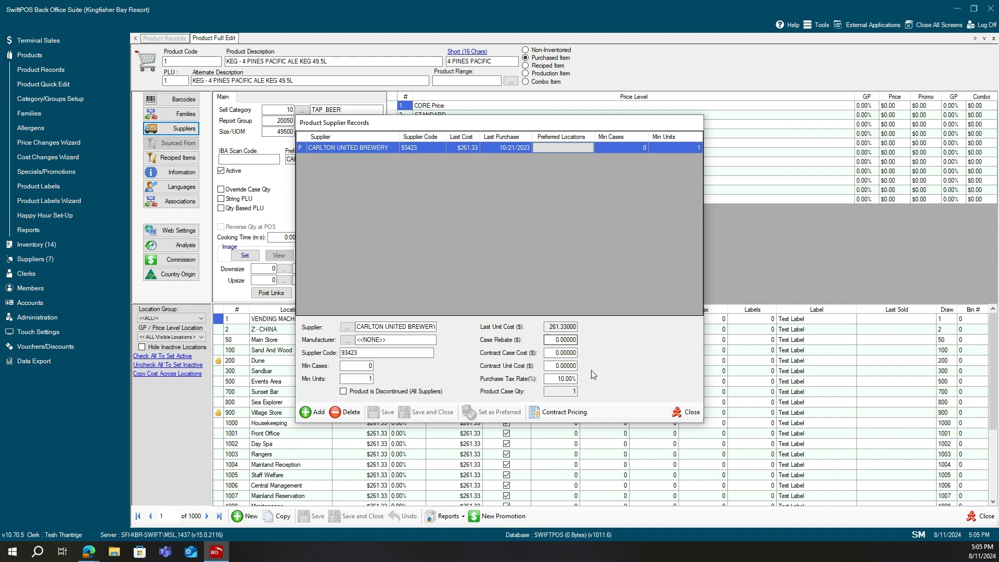
click(690, 412)
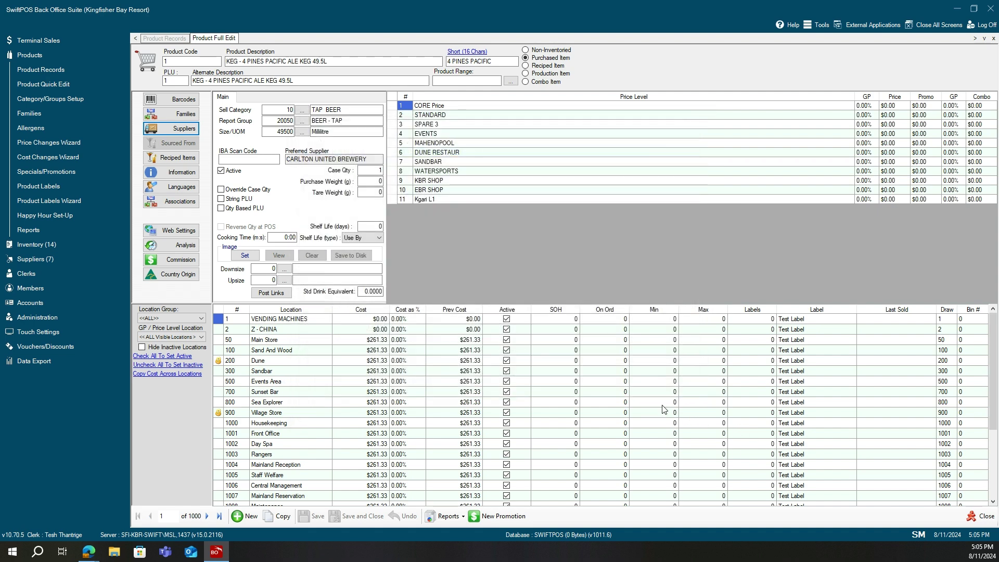
click(980, 516)
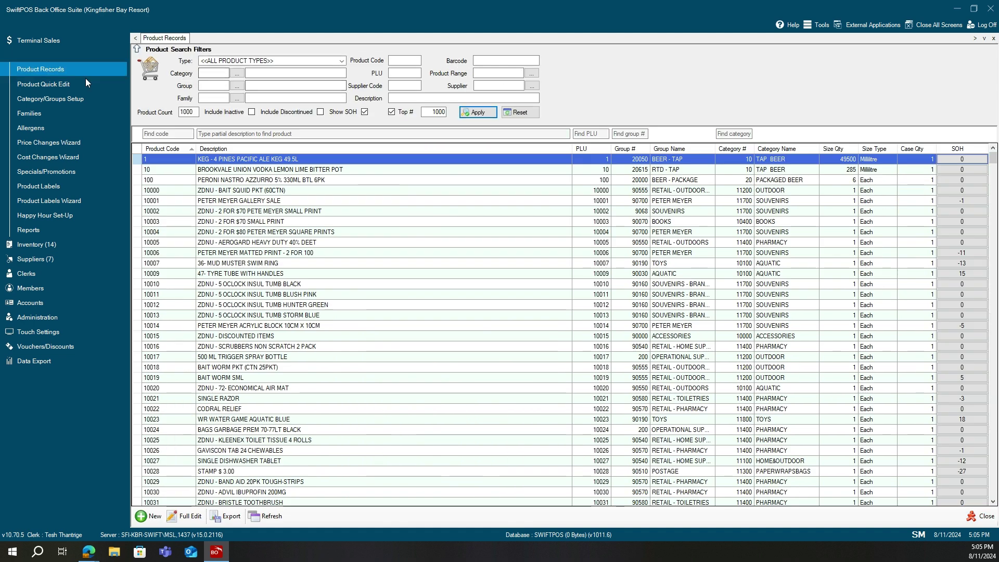
Step: Examine the supplier records list and the blank form for creating a new supplier, closing both without saving
click(45, 259)
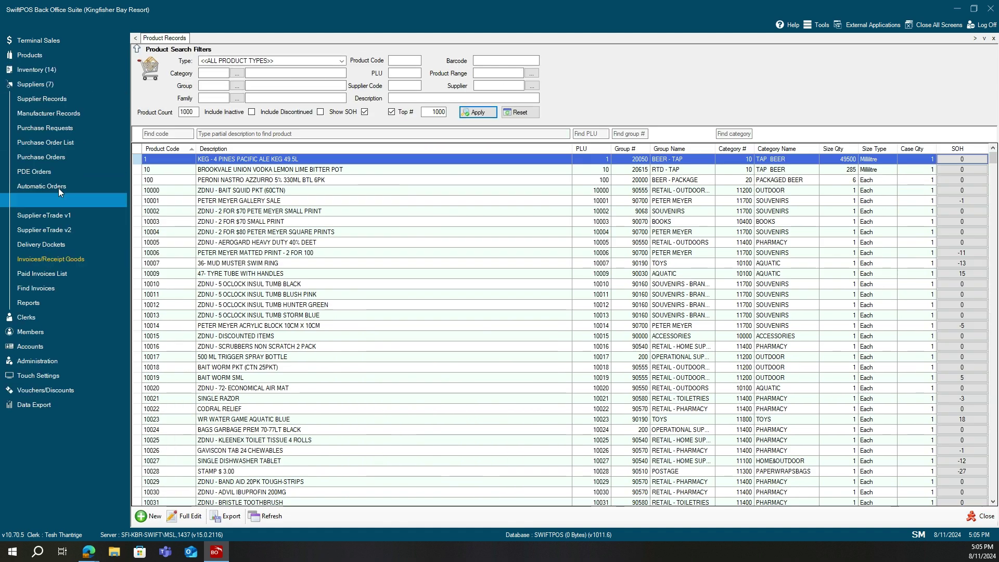
click(59, 101)
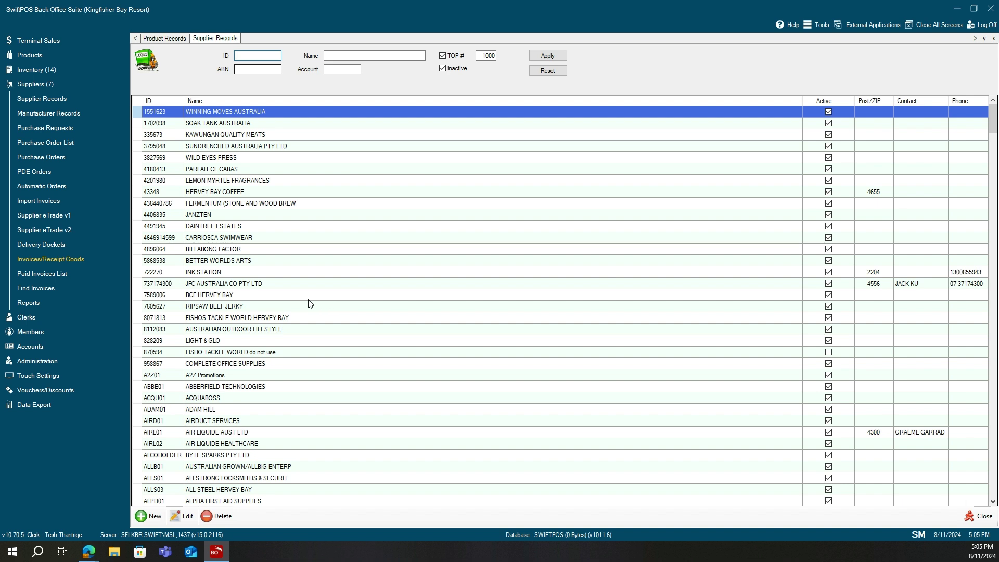
click(147, 519)
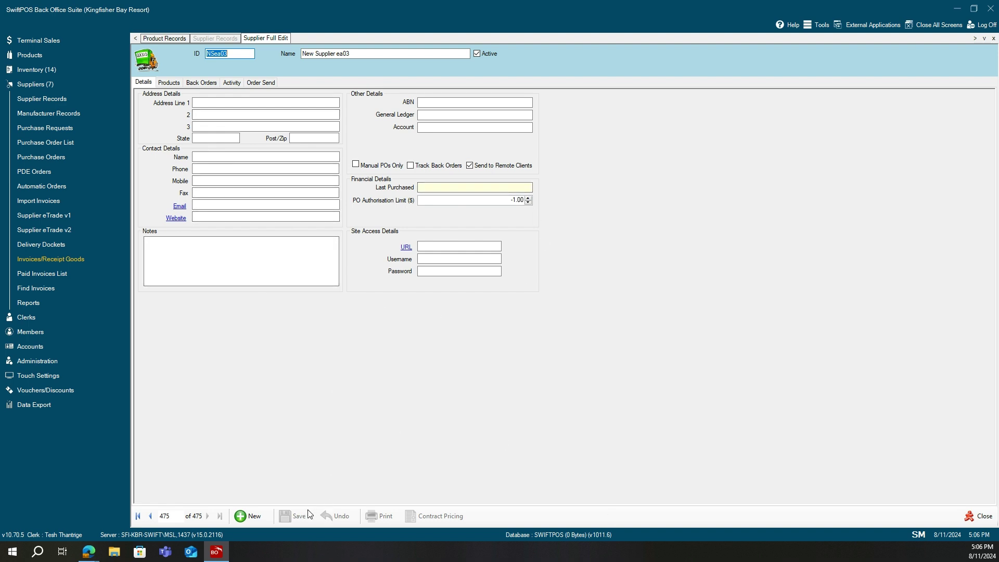
click(978, 522)
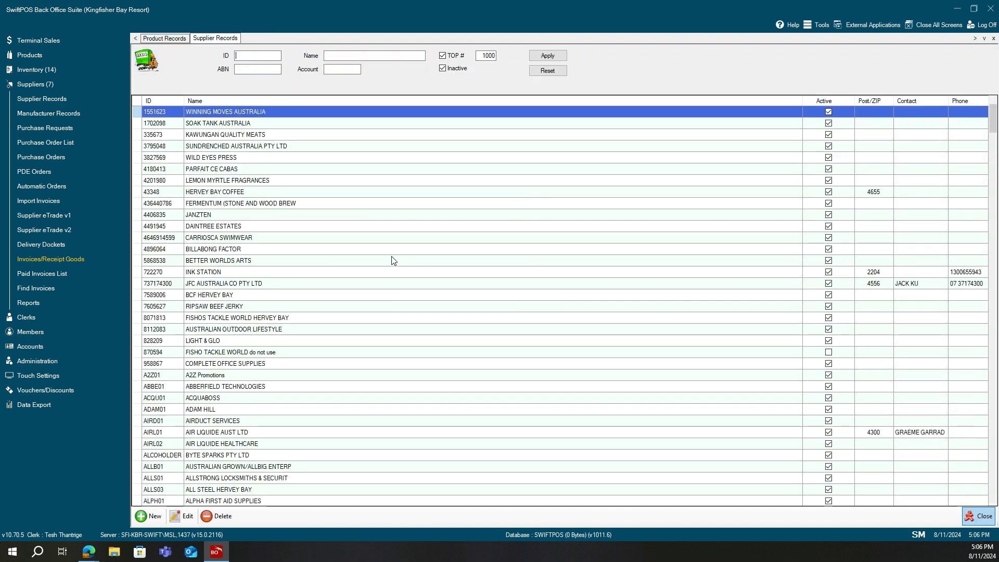
click(985, 522)
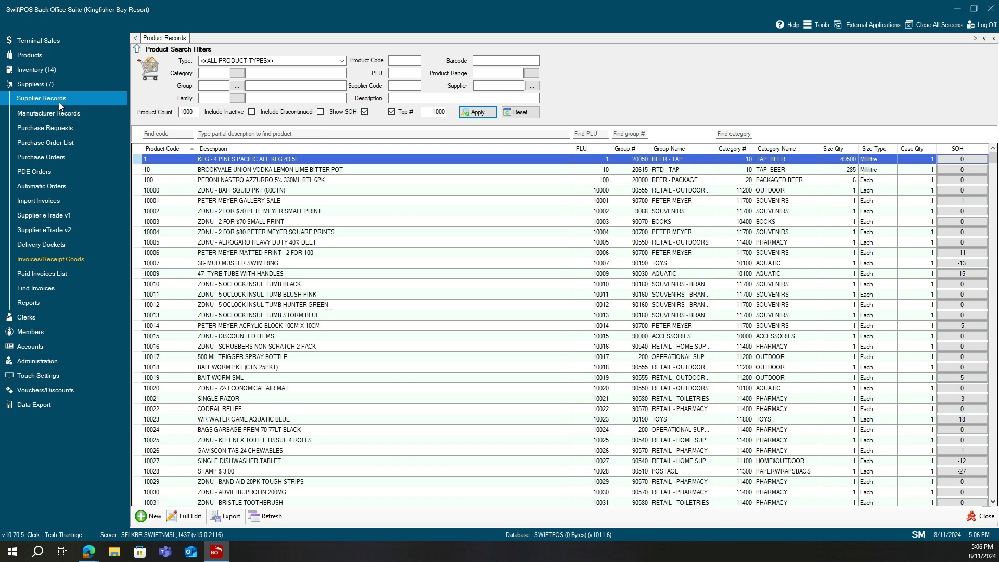
Step: Start a goods receipt invoice with SOAK TANK AUSTRALIA as the supplier
click(68, 262)
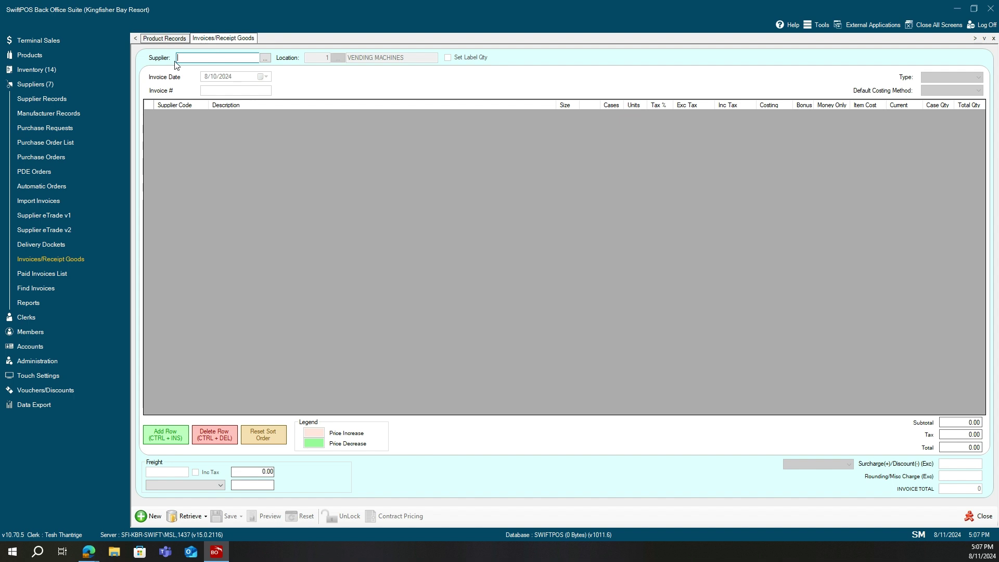
click(265, 58)
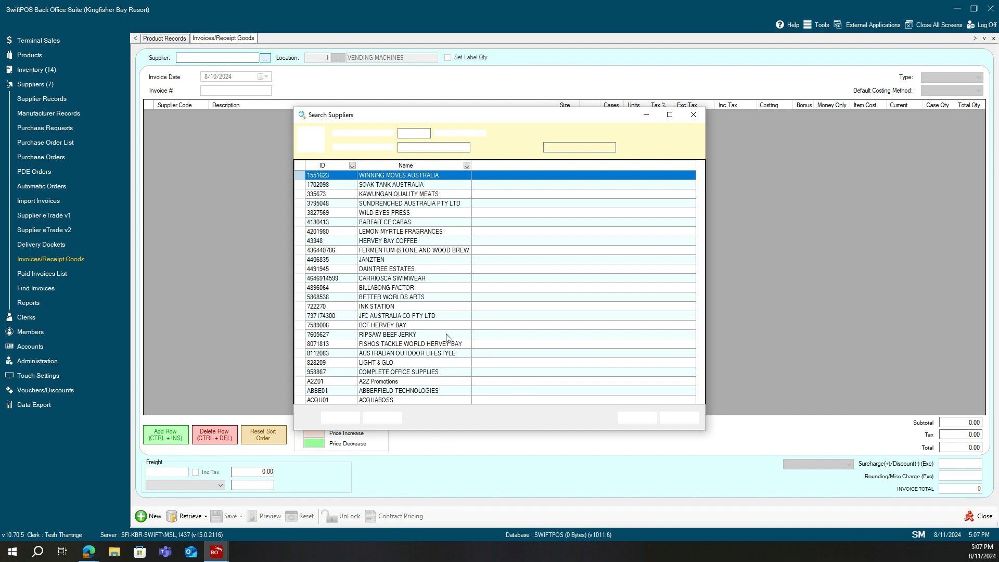
click(682, 419)
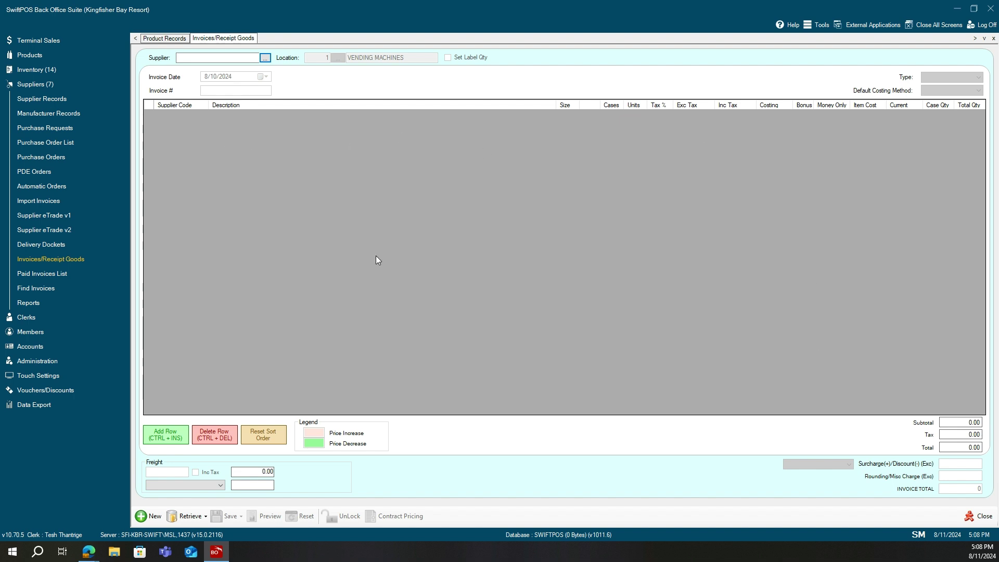
click(265, 58)
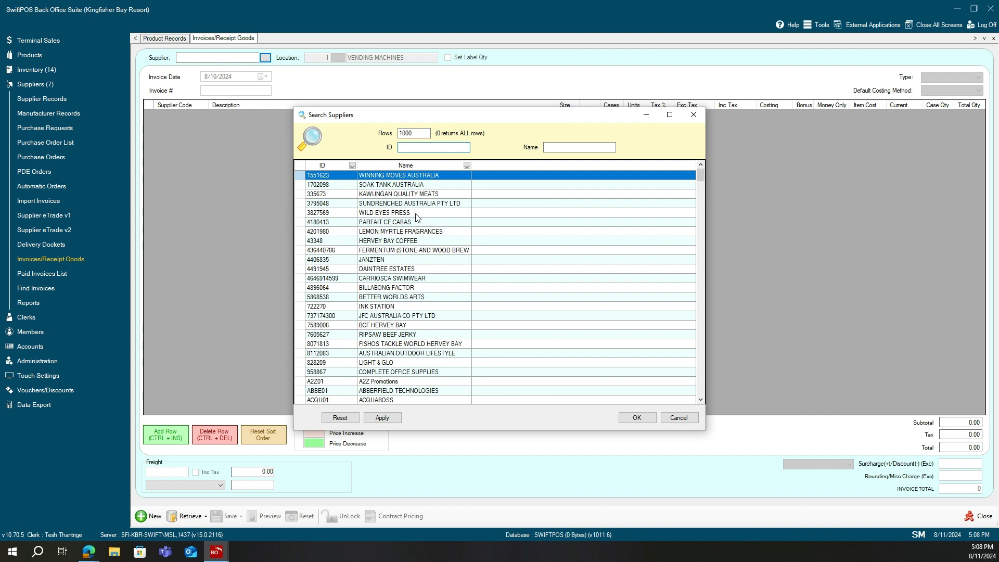
click(400, 185)
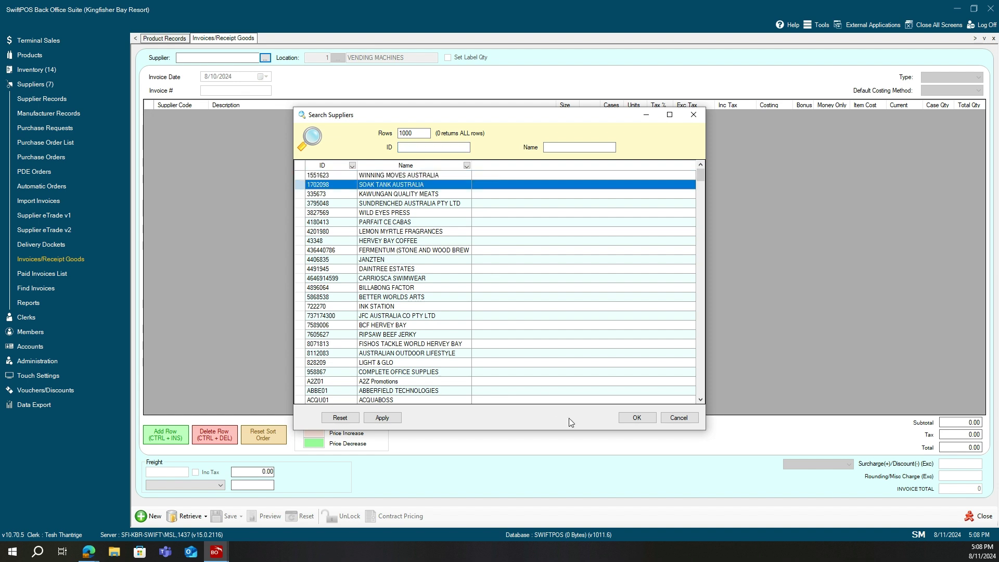
click(632, 417)
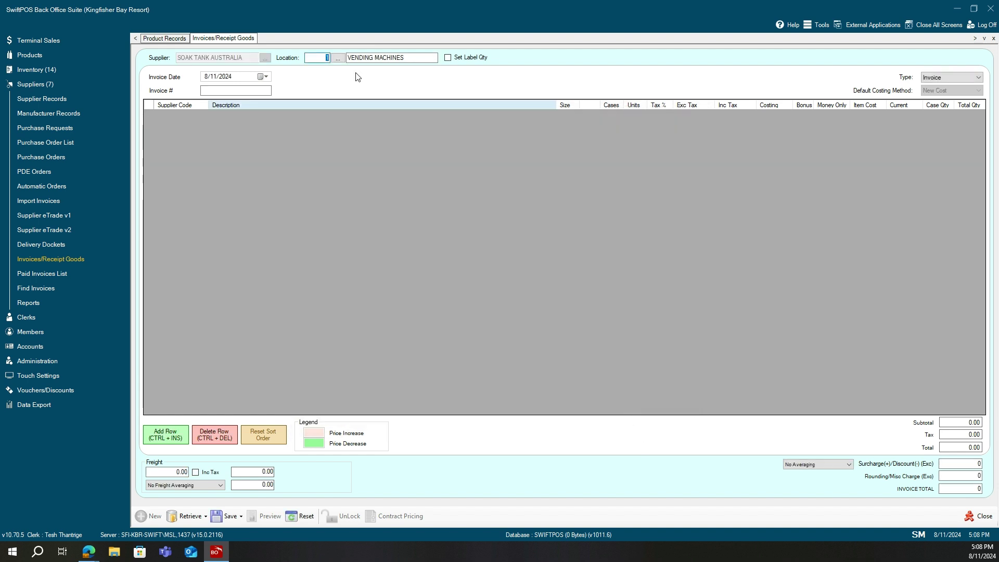
Step: Set the invoice's receiving location to Main Store and leave the type as Invoice
click(338, 59)
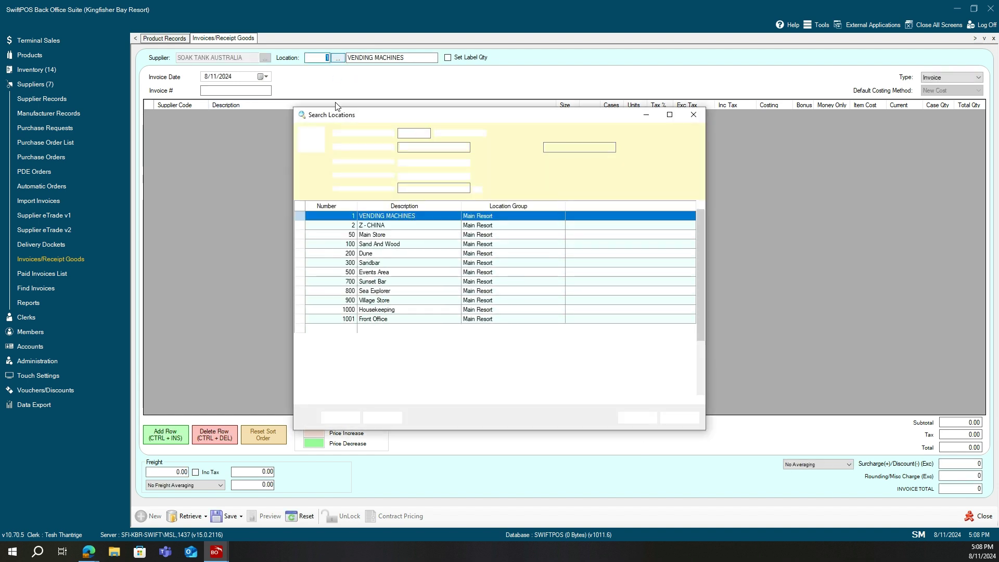
click(384, 235)
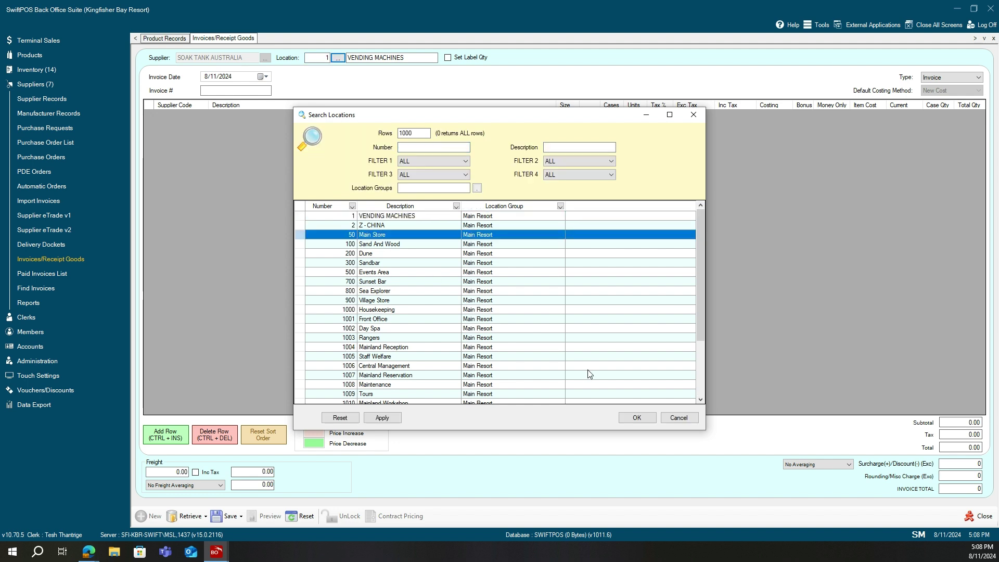
click(636, 418)
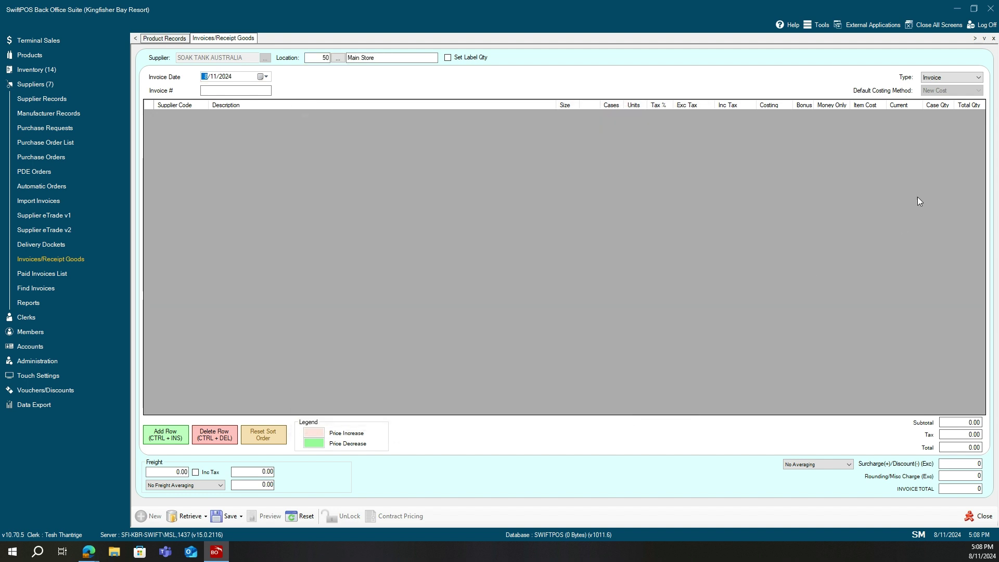
click(981, 83)
click(980, 84)
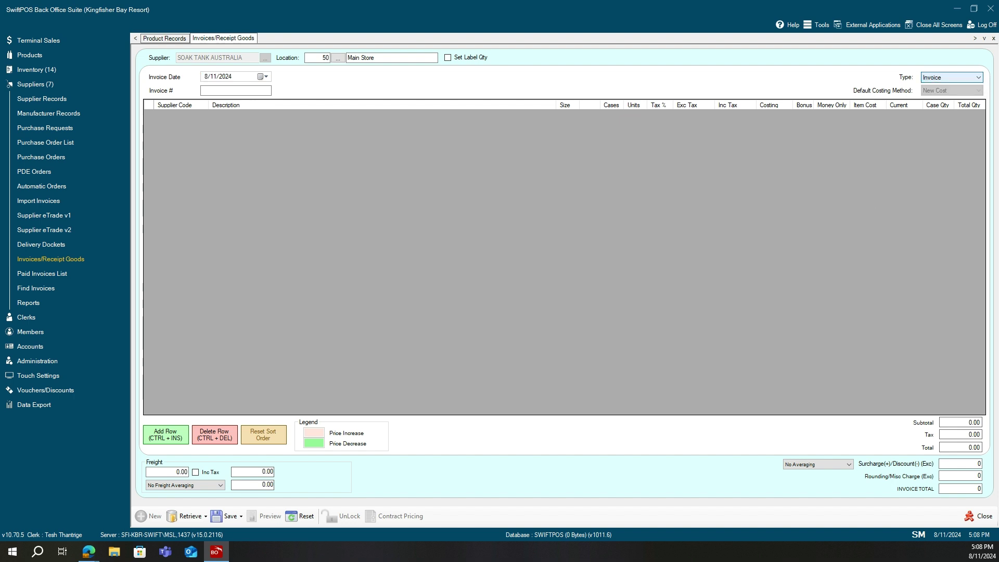
Step: Leave the invoice number blank and add the first empty line to the invoice
click(227, 92)
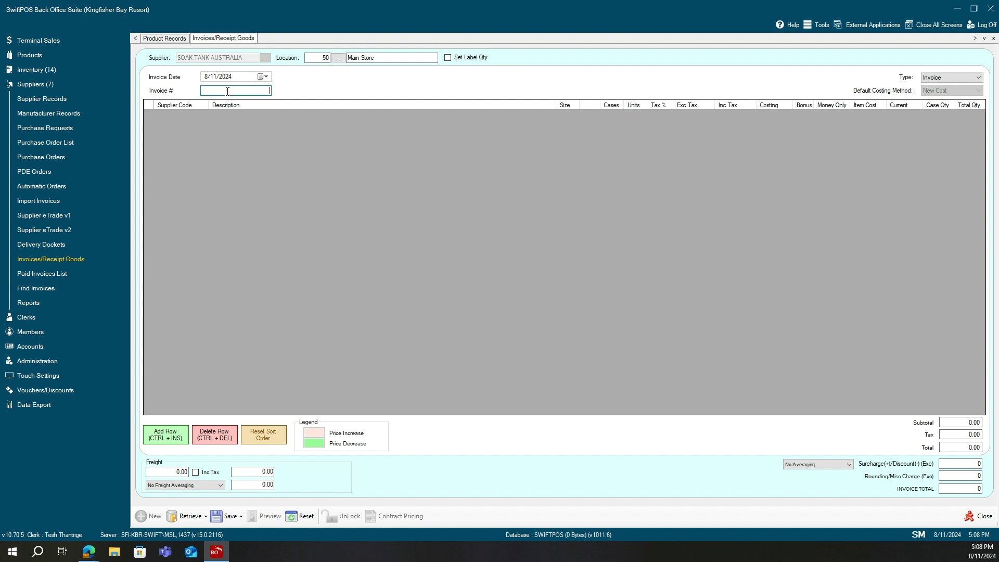
text(h)
click(176, 438)
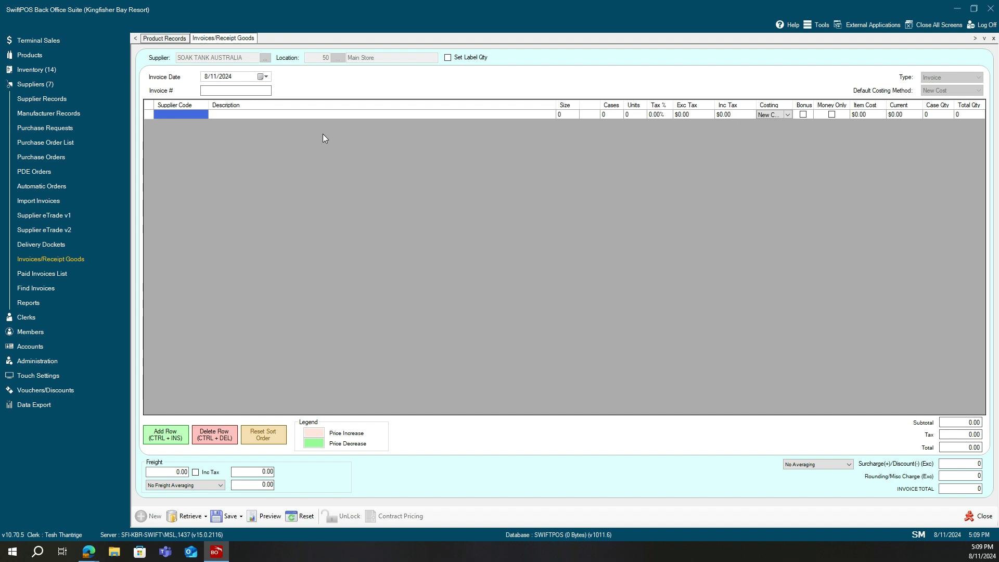
Step: Try to add PRAISE CAESAR DRESSING 330ML to the empty invoice line through a product description search
click(253, 115)
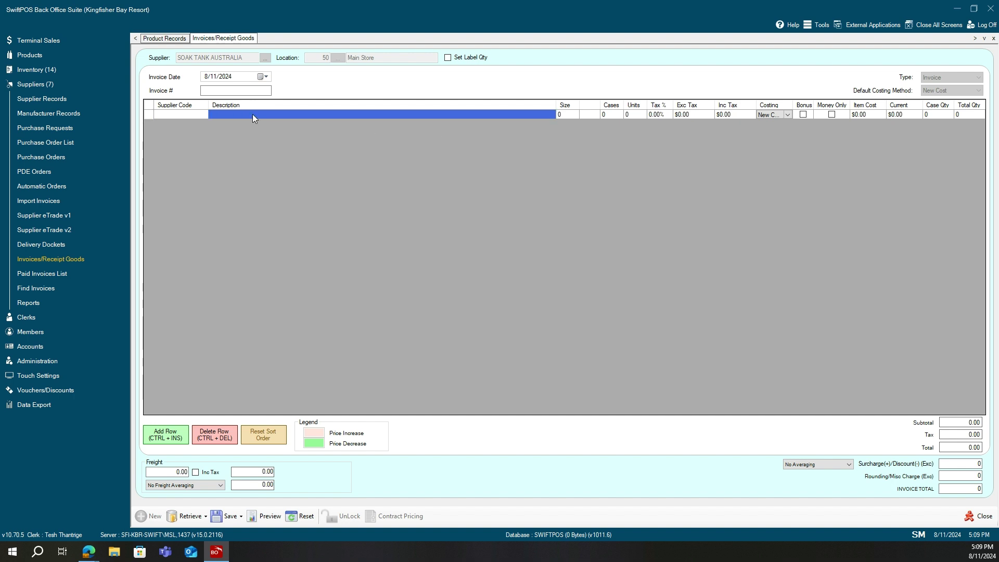
double_click(252, 115)
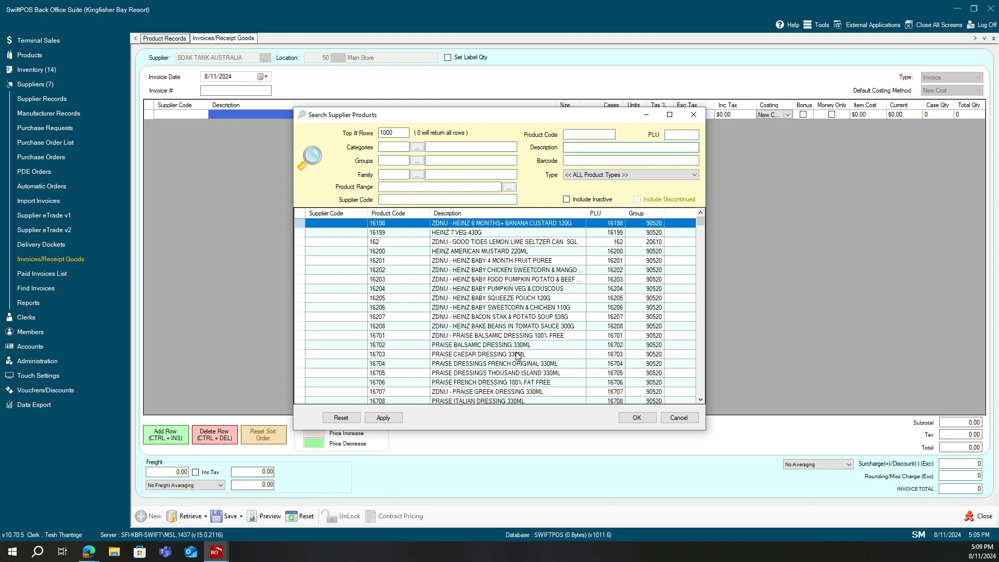
scroll(482, 346, down, 1)
click(476, 326)
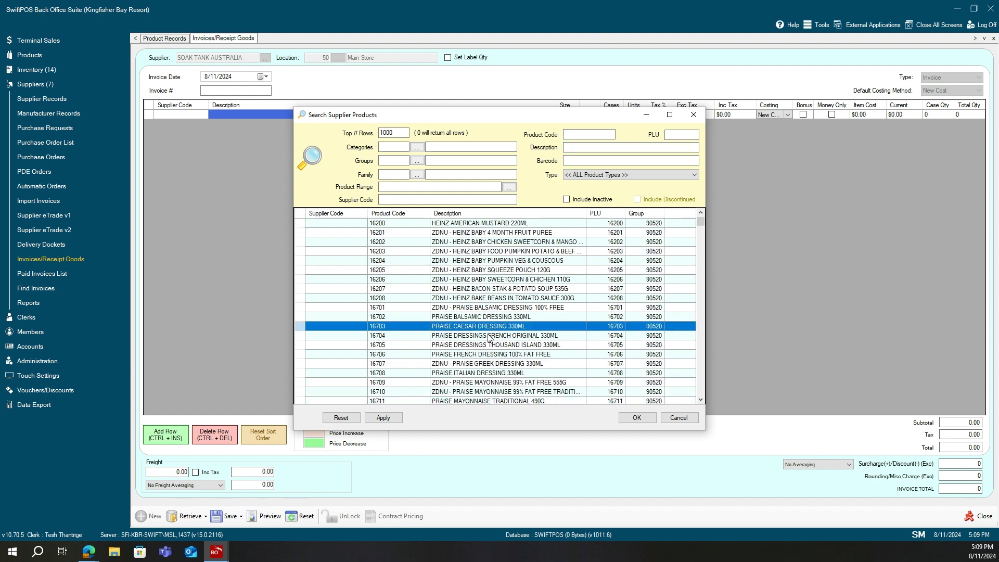
click(637, 418)
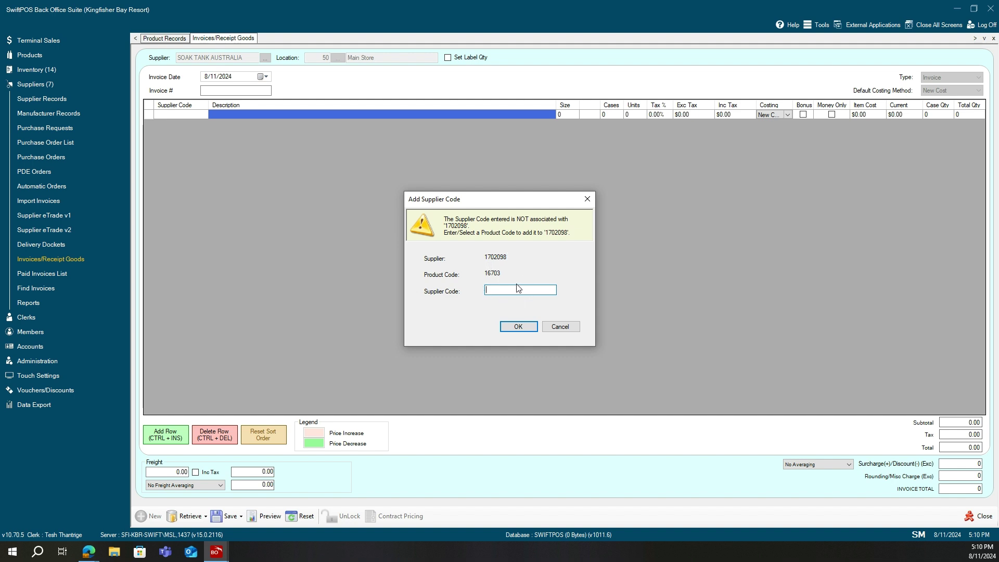
click(571, 328)
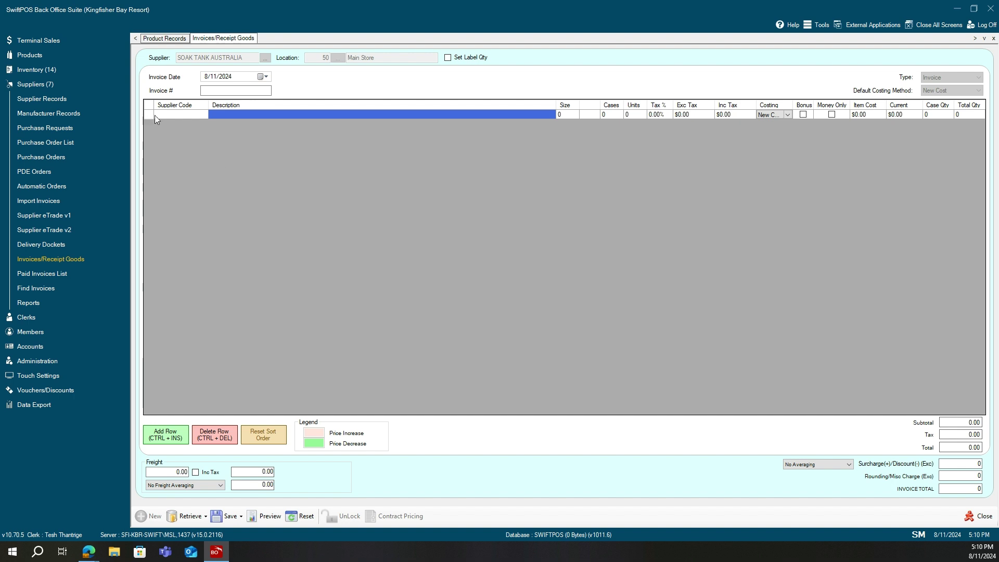
Step: Fill the invoice line with the supplier's product SOAK TANK CHEMICAL 5KG, entering 0 cases and 10 units
click(569, 116)
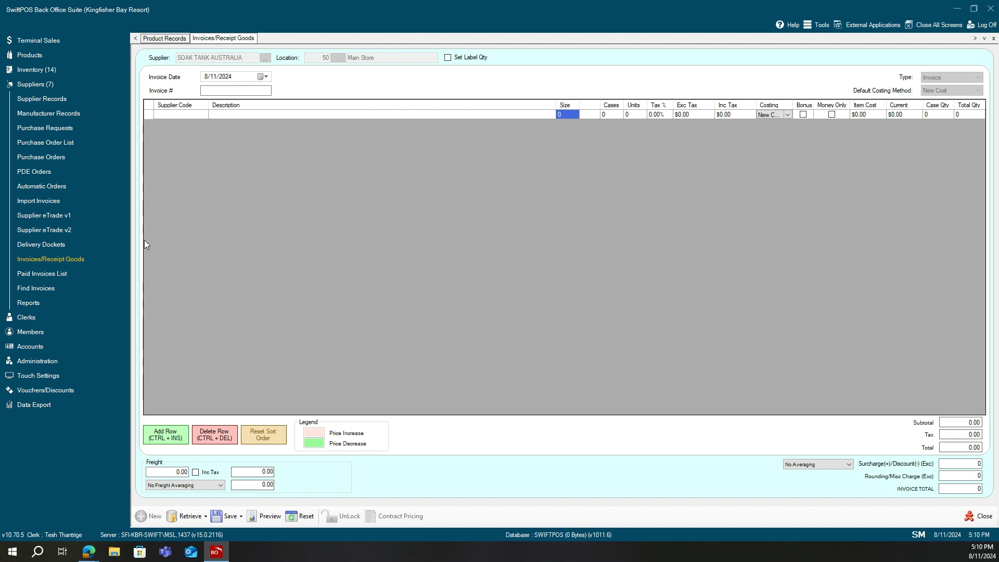
click(186, 115)
click(186, 116)
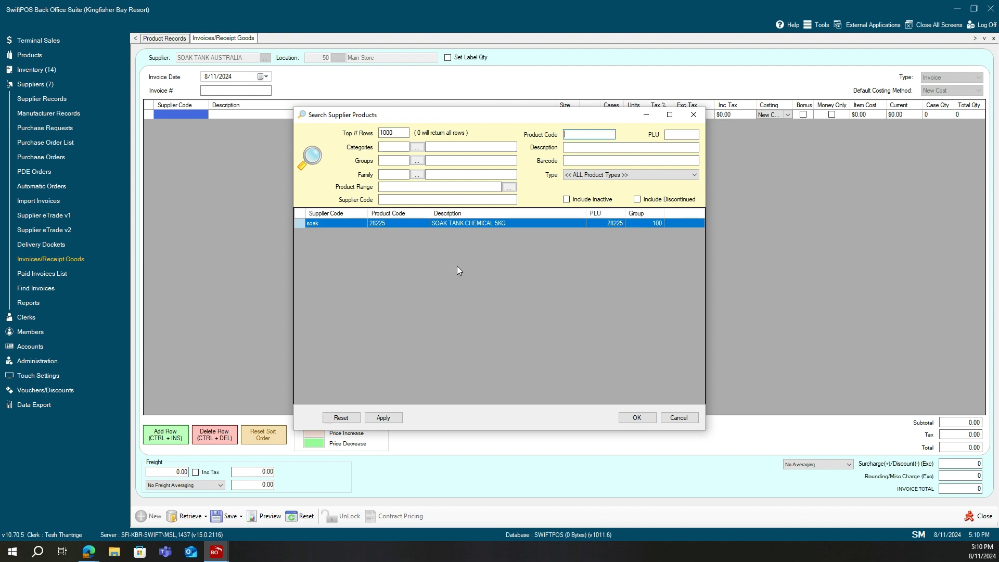
click(636, 417)
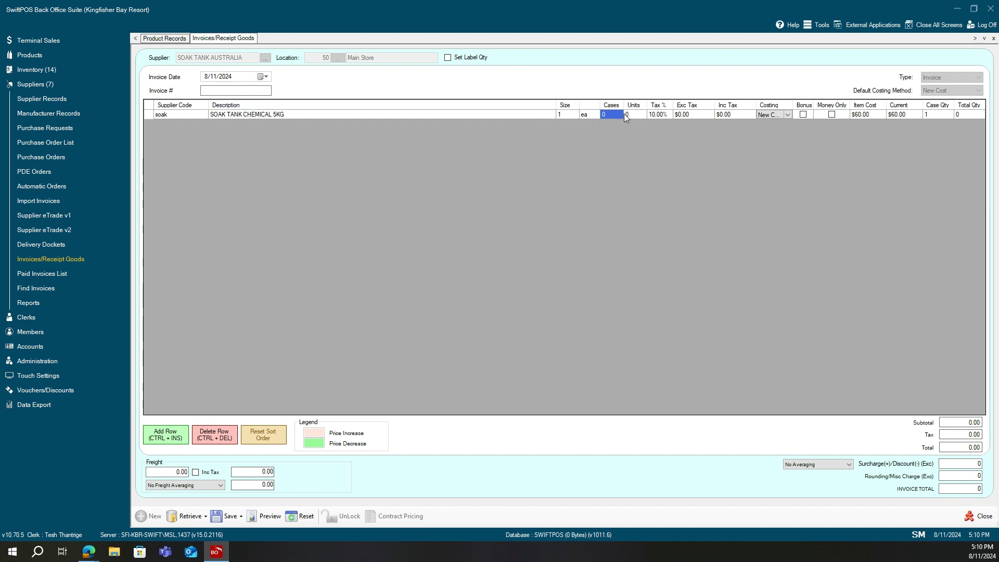
text(0)
key(Tab)
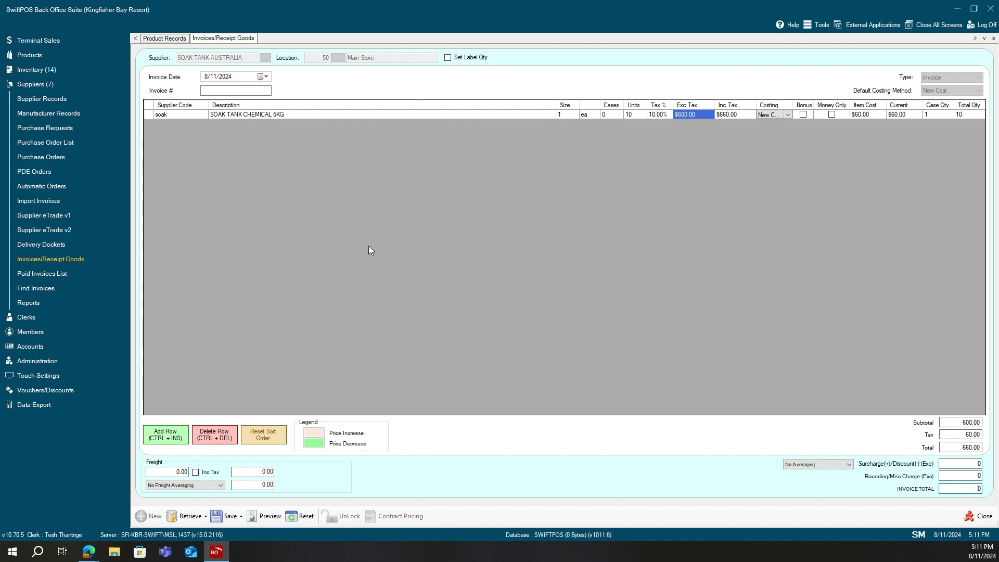
click(198, 519)
click(198, 518)
click(197, 518)
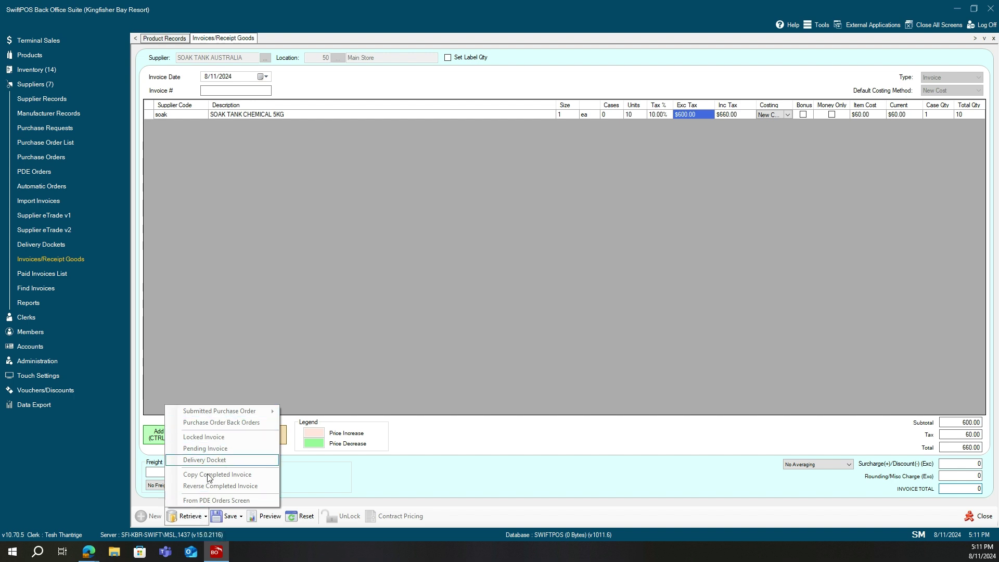
click(303, 177)
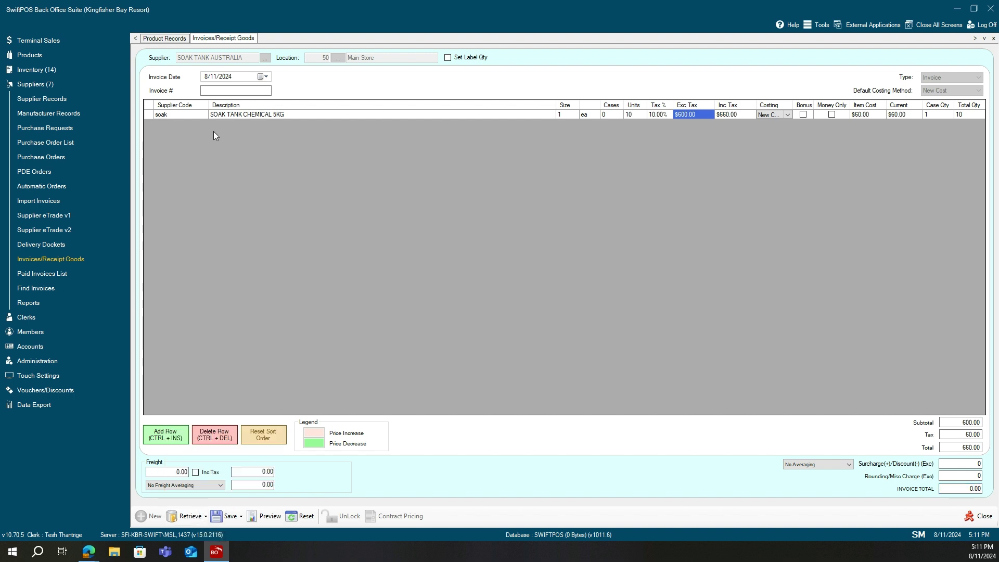
Step: Add a second empty line below SOAK TANK CHEMICAL 5KG on the invoice
click(172, 439)
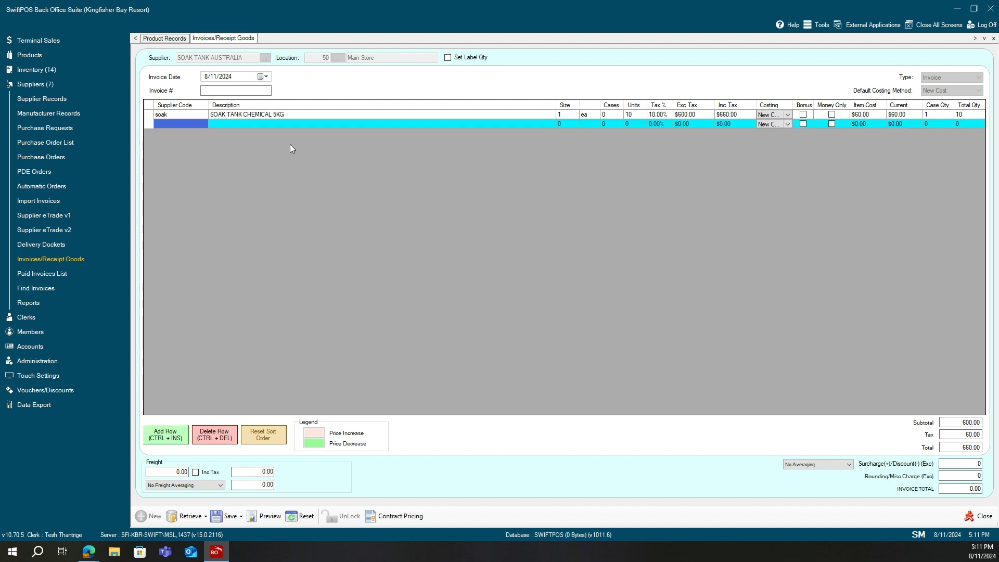